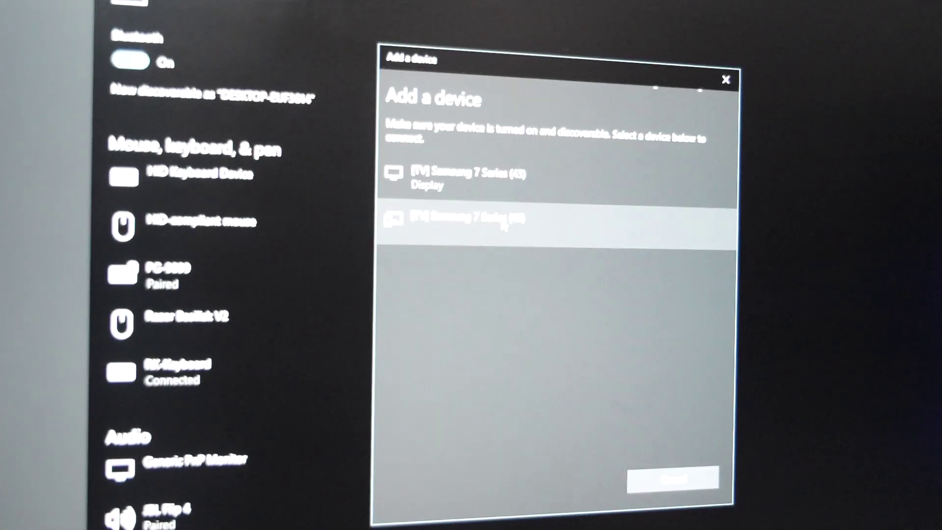
# - Restart Add a device, pair RK-Keyboard over Bluetooth, and dismiss the ready confirmation
pyautogui.click(721, 79)
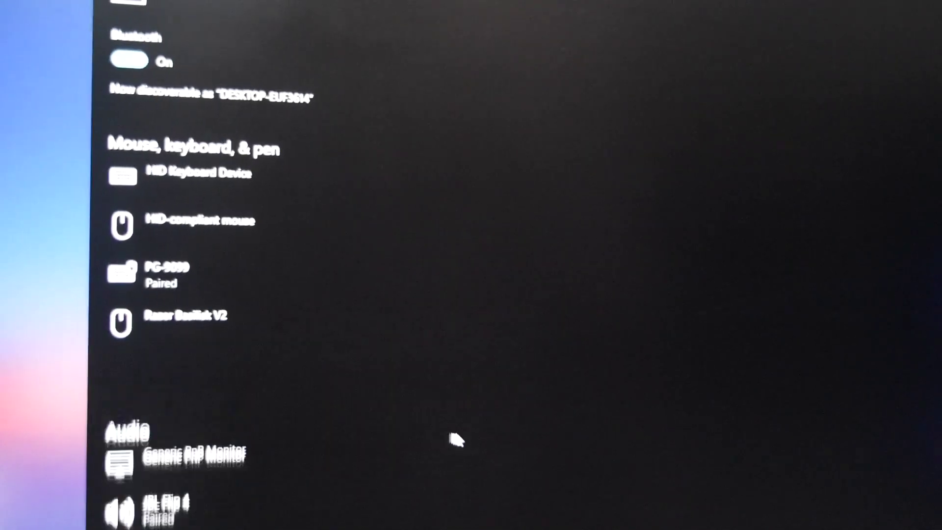
pyautogui.click(205, 3)
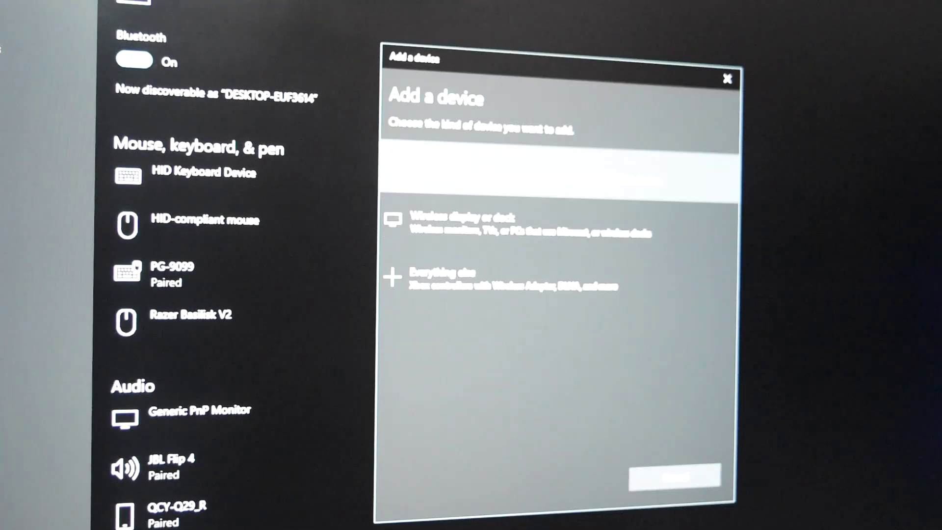
pyautogui.click(530, 178)
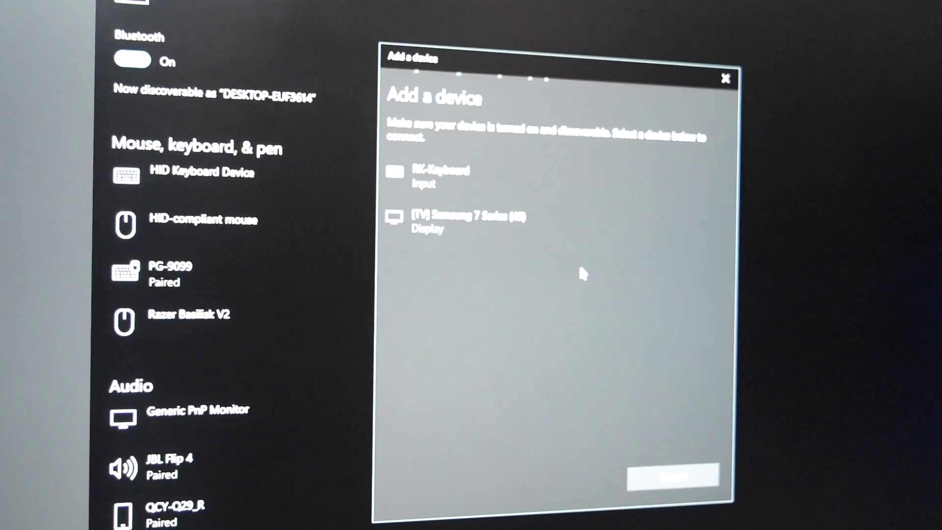
pyautogui.click(434, 181)
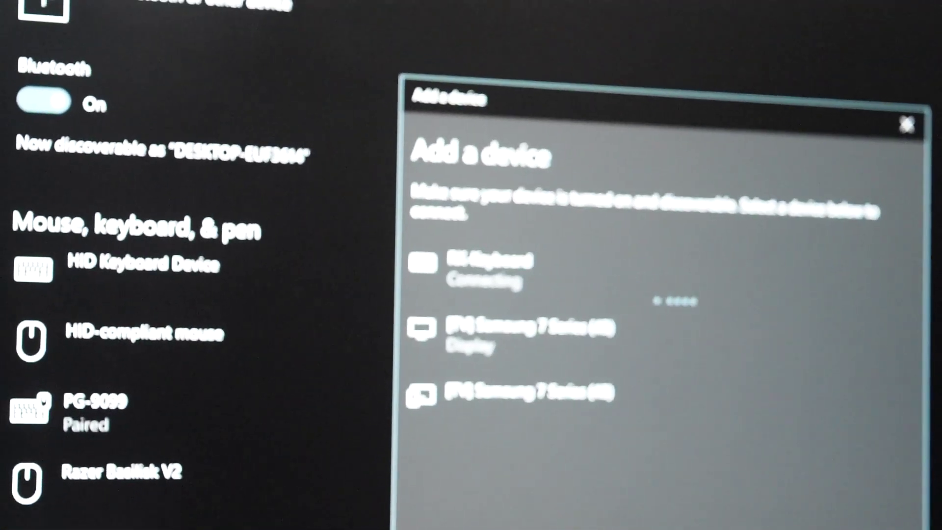
pyautogui.press('Return')
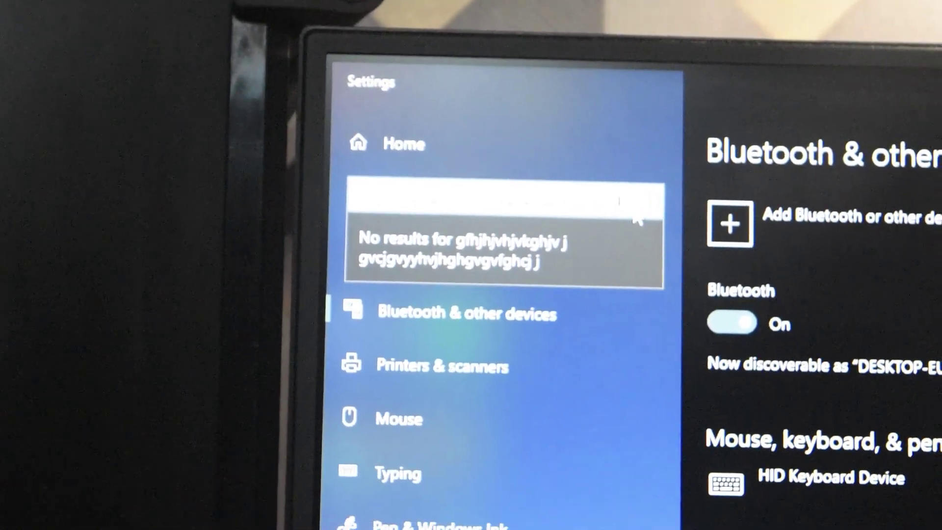
pyautogui.write('hivugv tyv')
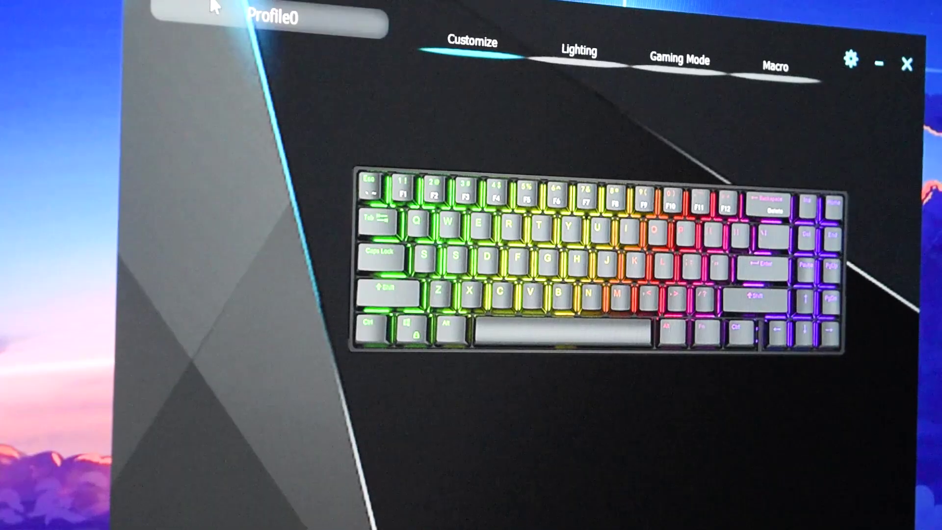
pyautogui.click(213, 7)
pyautogui.click(636, 267)
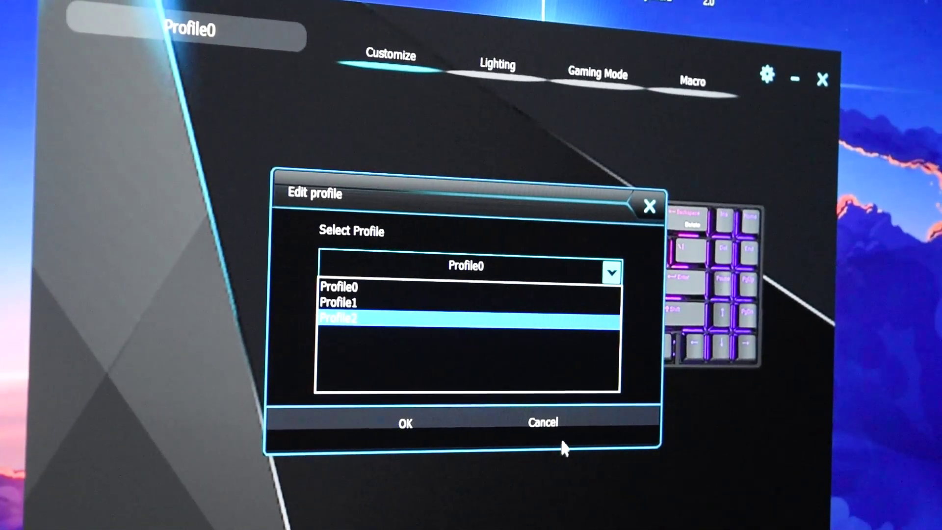
pyautogui.click(547, 423)
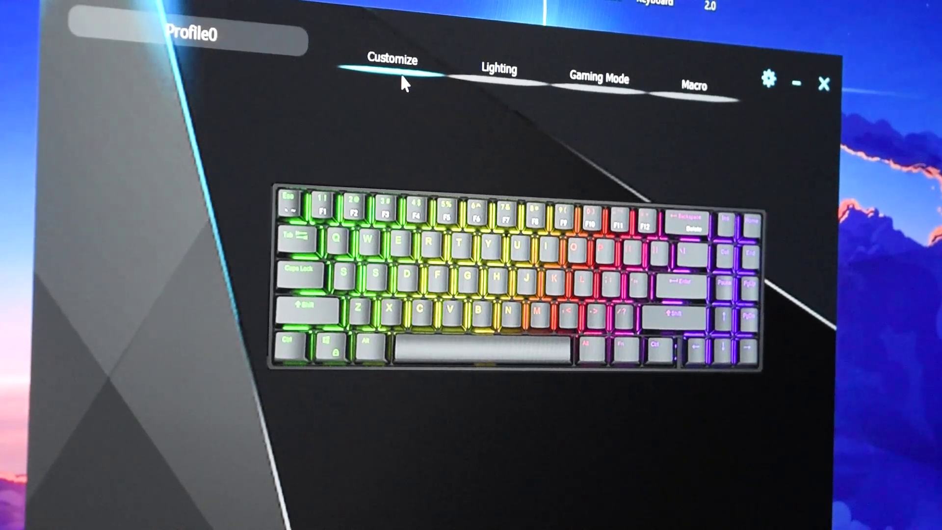
pyautogui.click(293, 252)
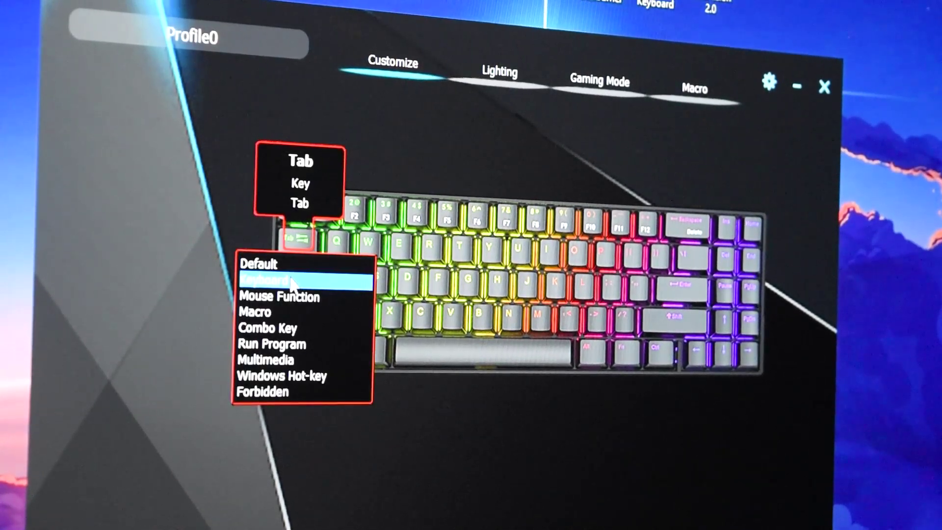
pyautogui.click(299, 343)
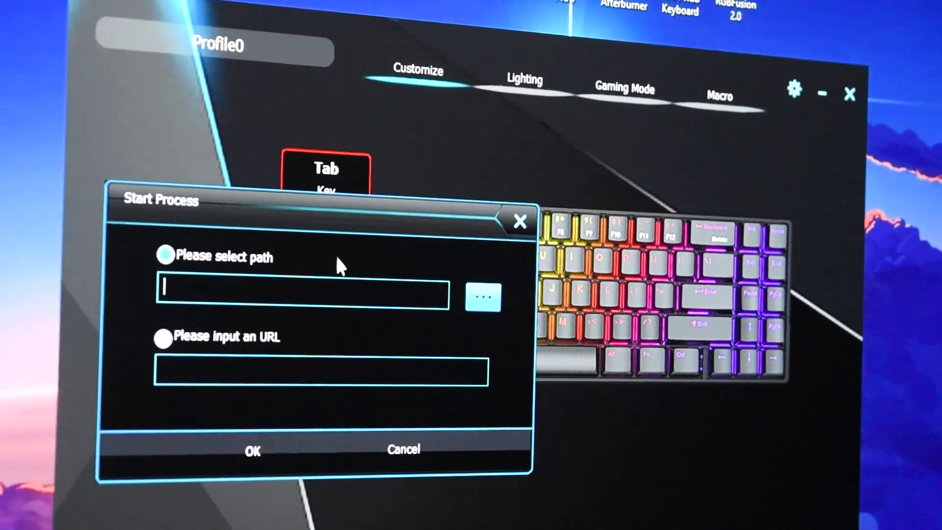
pyautogui.click(507, 218)
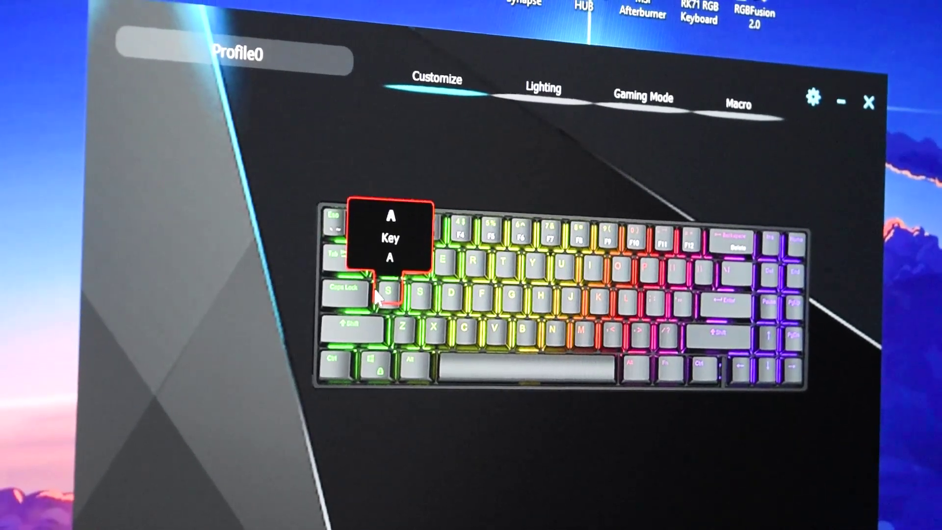
pyautogui.click(344, 291)
pyautogui.click(348, 422)
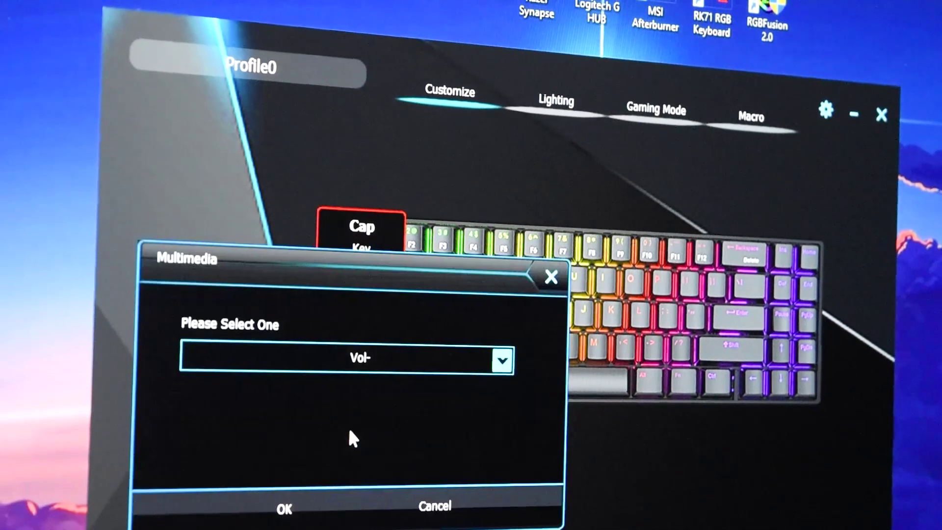
pyautogui.click(572, 288)
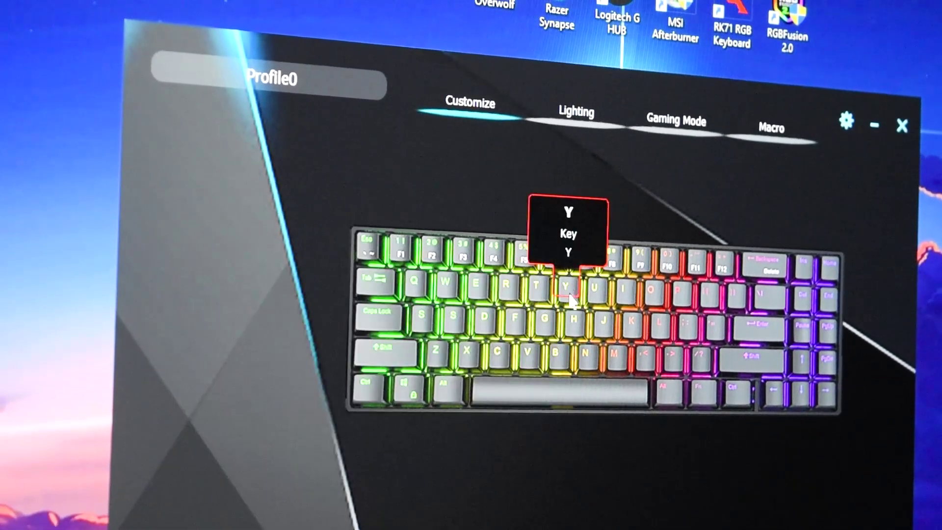
pyautogui.click(387, 335)
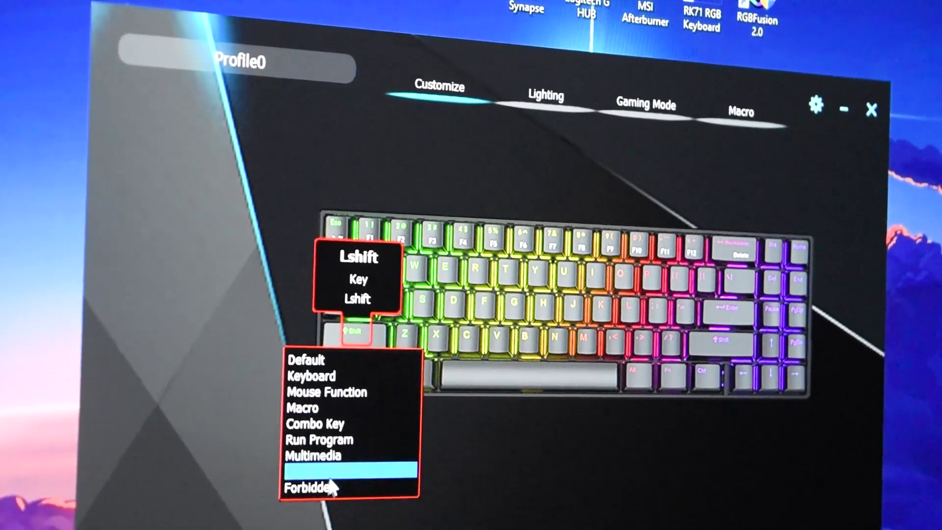
pyautogui.click(346, 481)
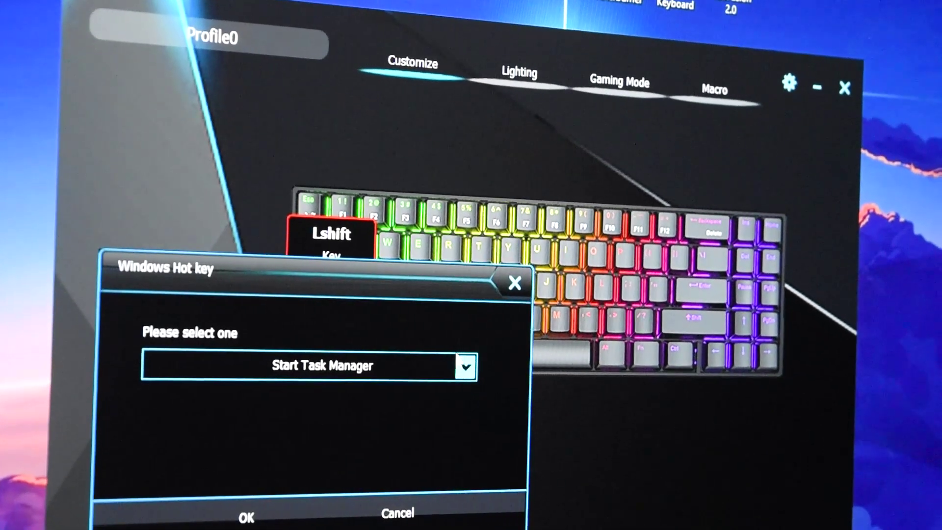
pyautogui.click(413, 368)
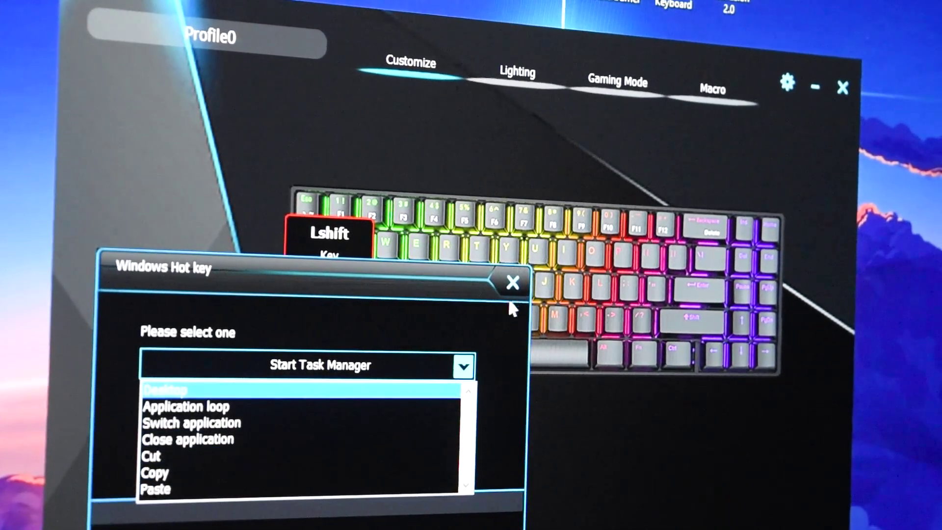
pyautogui.click(512, 283)
pyautogui.click(334, 331)
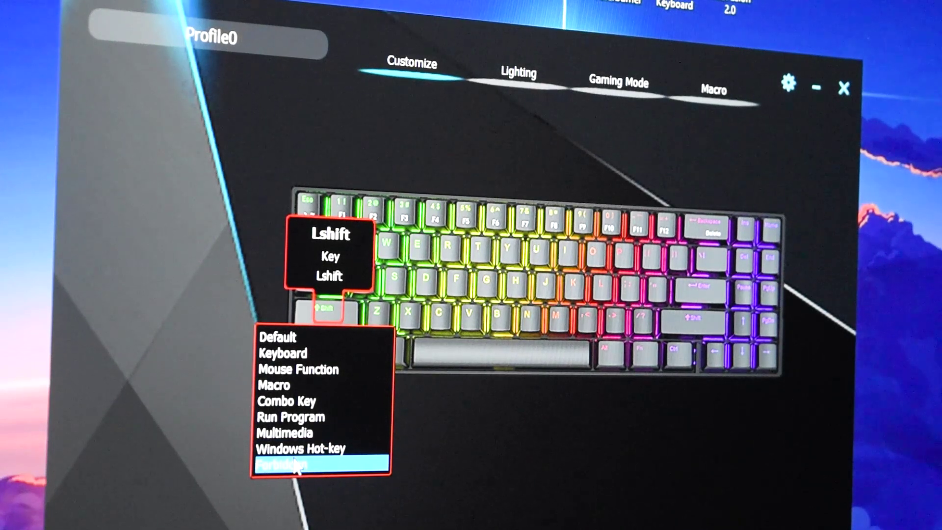
pyautogui.click(280, 332)
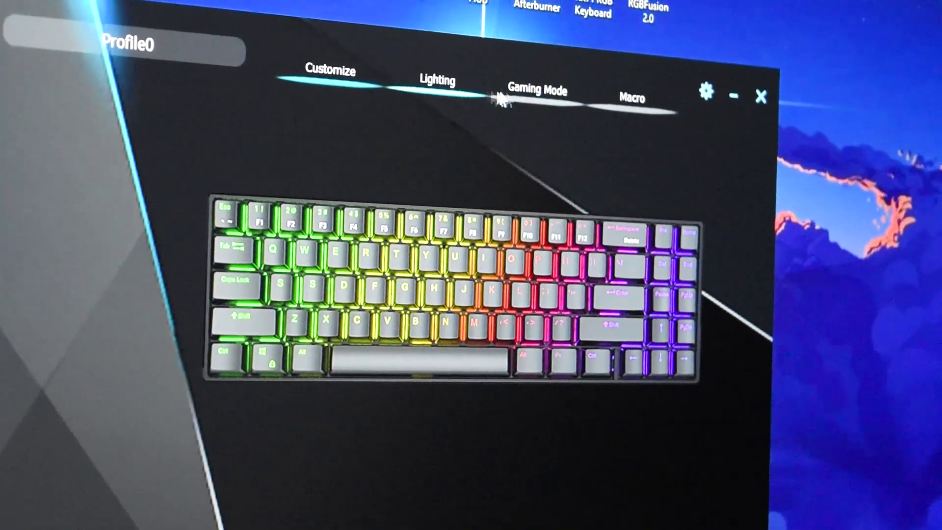
# - Switch Gaming Mode on and back off, then view the Macro page
pyautogui.click(536, 91)
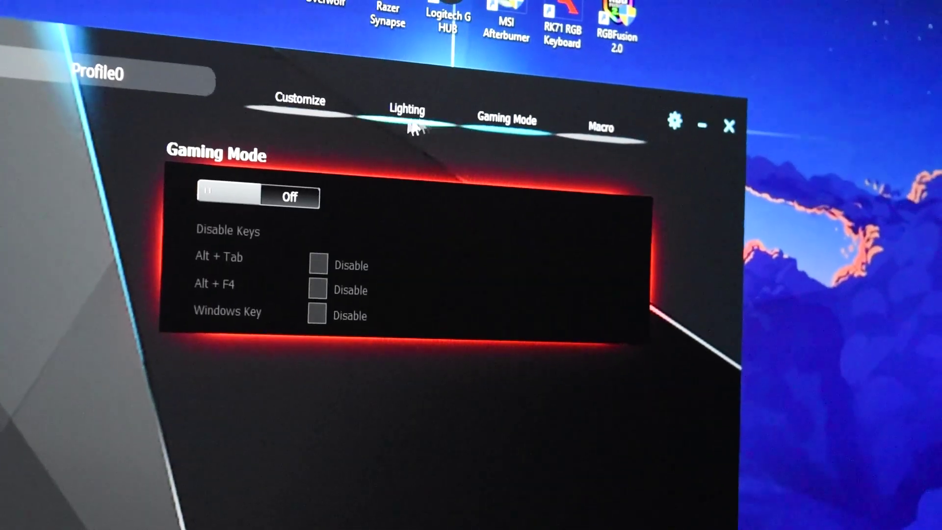
pyautogui.click(294, 214)
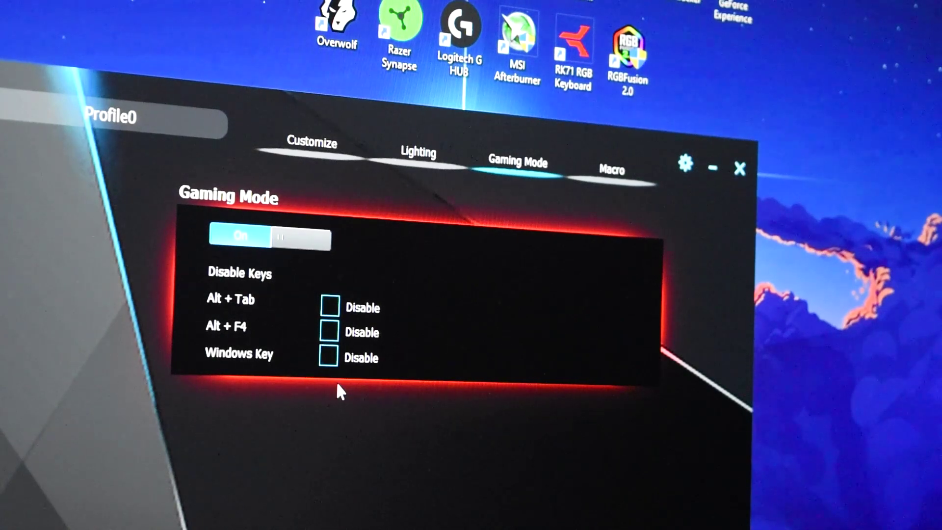
pyautogui.click(279, 247)
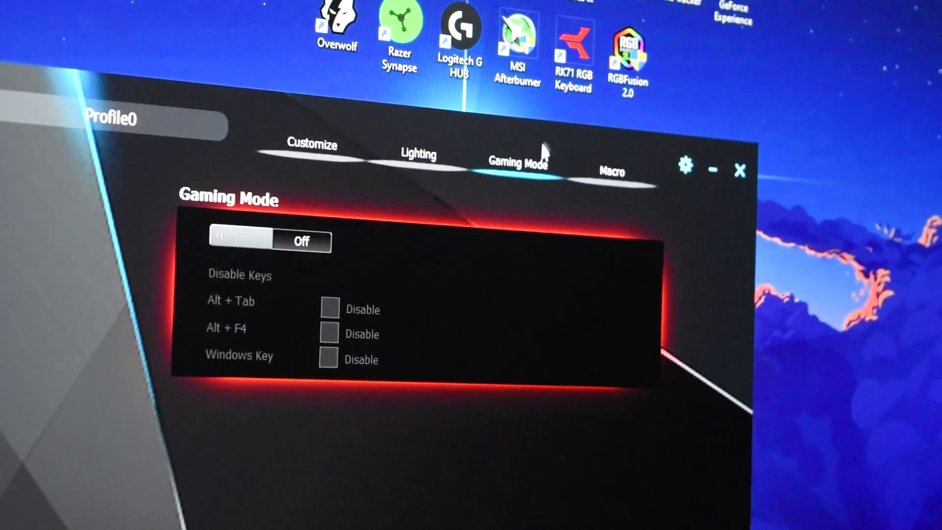
pyautogui.click(602, 177)
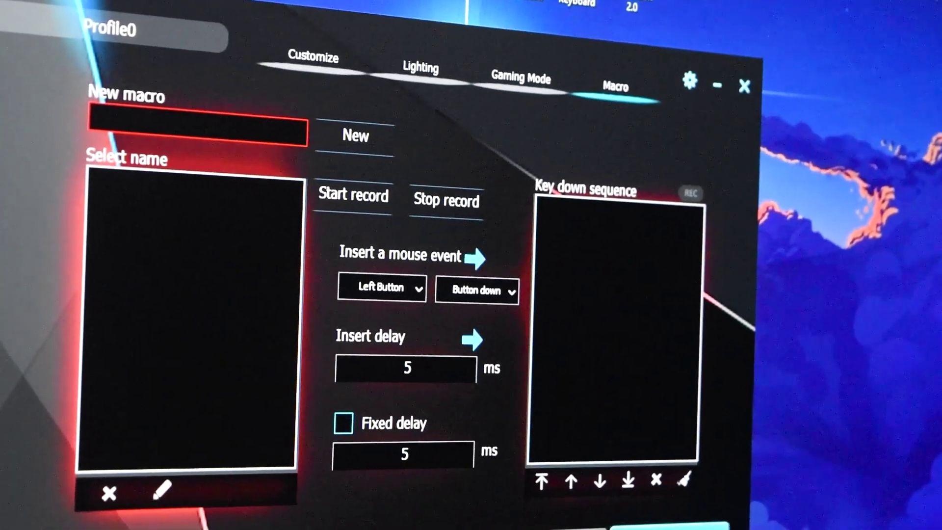
# - Apply the unsaved lighting settings and close the RK71 keyboard software
pyautogui.click(453, 56)
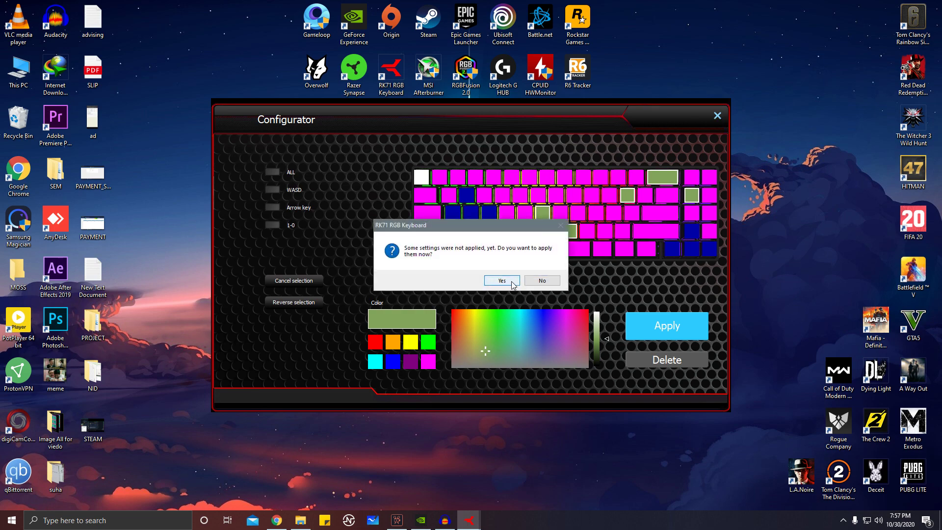
pyautogui.click(501, 280)
pyautogui.click(548, 122)
pyautogui.click(608, 123)
pyautogui.click(697, 115)
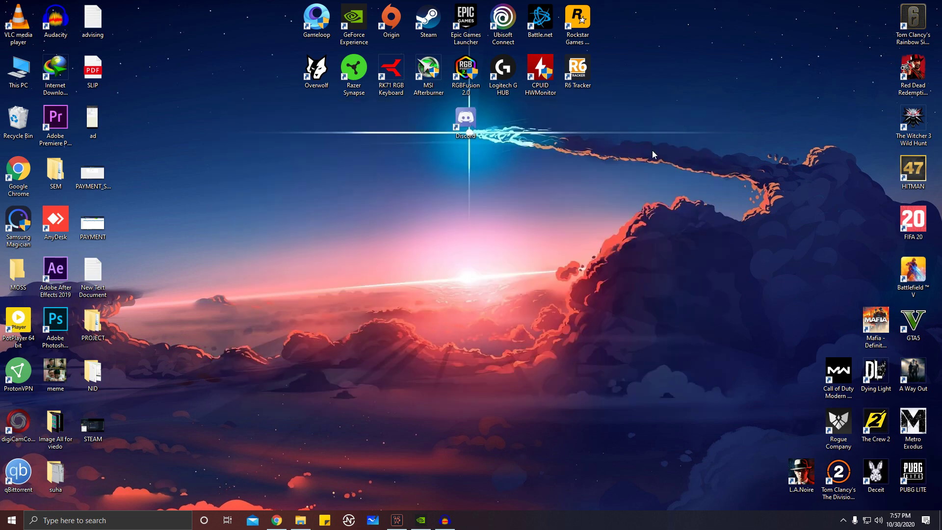
pyautogui.hotkey('alt', 'z')
# - Focus the game window and open and close the weapon wheel with Tab
pyautogui.click(472, 177)
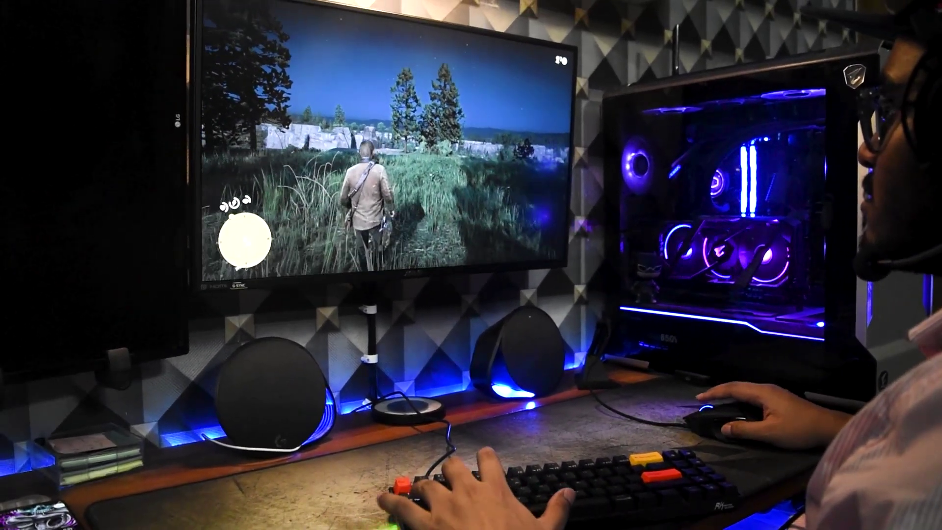
pyautogui.press('Tab')
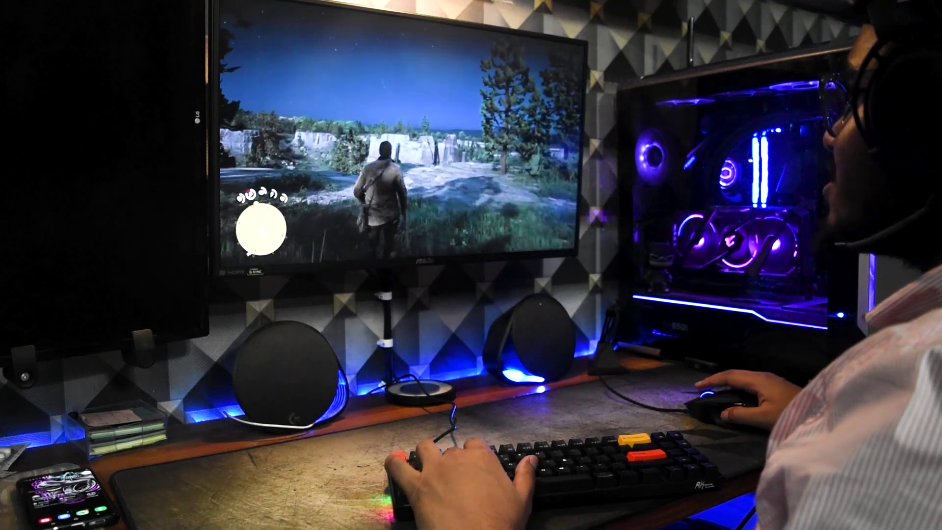
pyautogui.press('Tab')
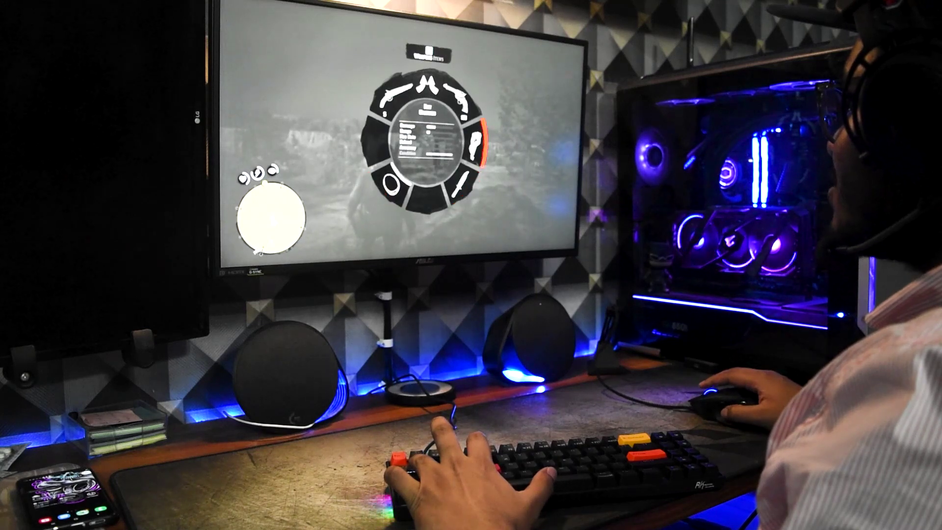
pyautogui.press('Tab')
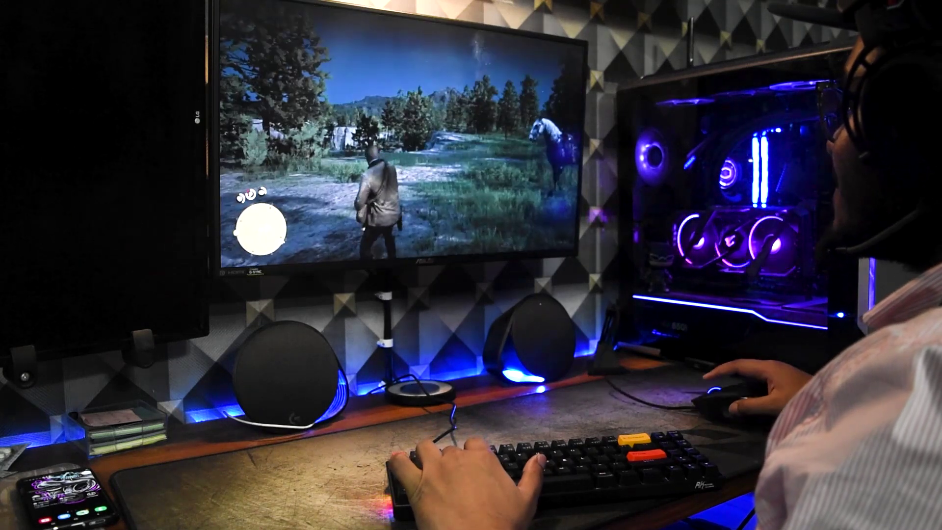